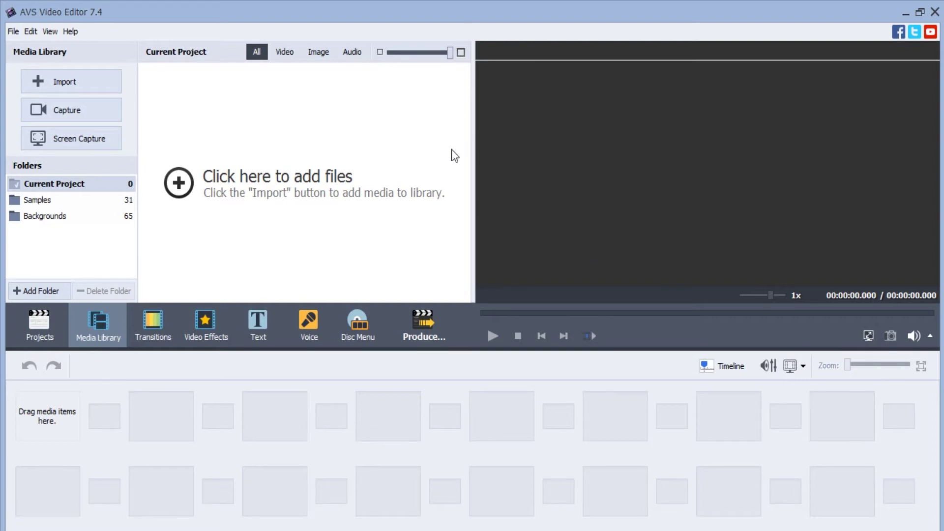
- Check that the MY ASET folder contains 1cover.mp4, then close the folder window
left_click(180, 183)
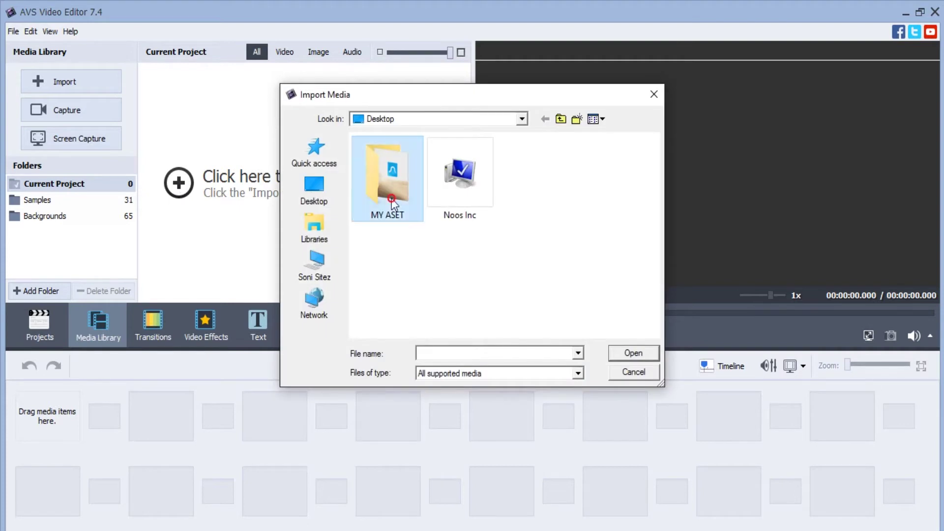
double_click(391, 199)
left_click(615, 371)
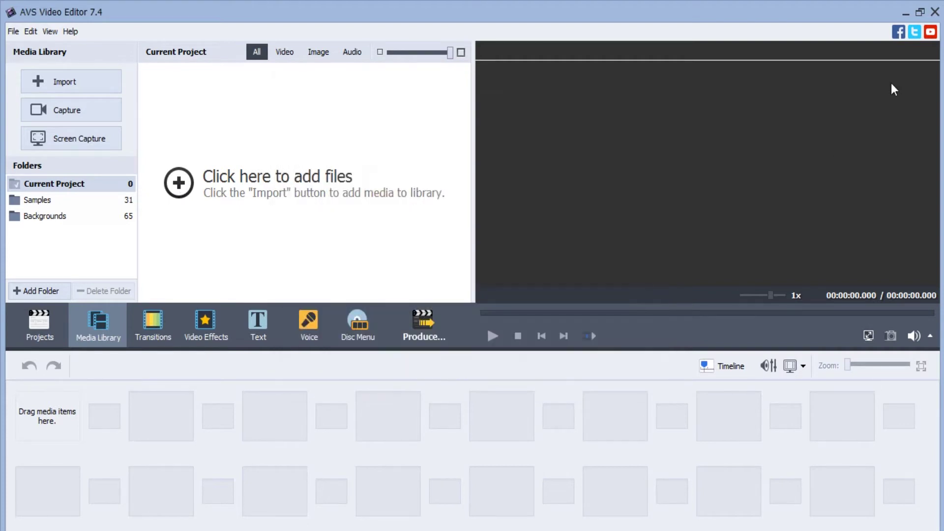
left_click(906, 13)
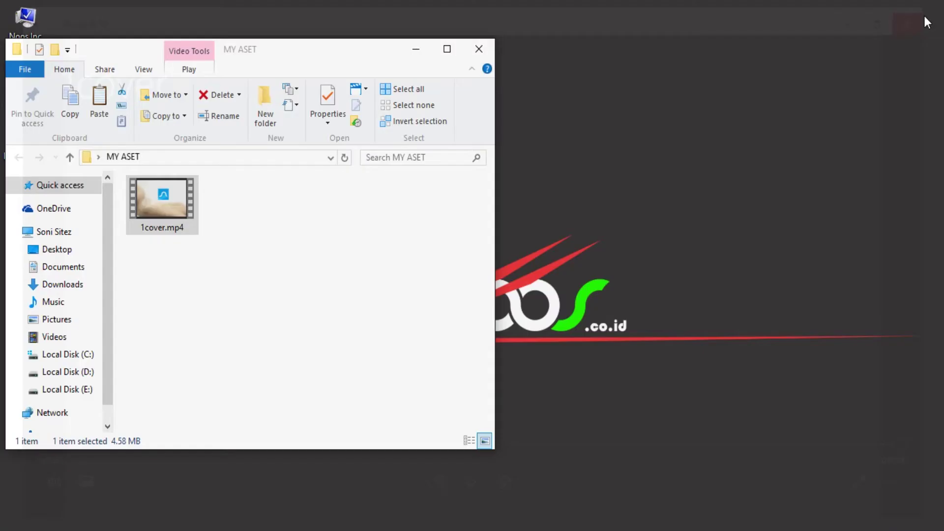
left_click(478, 49)
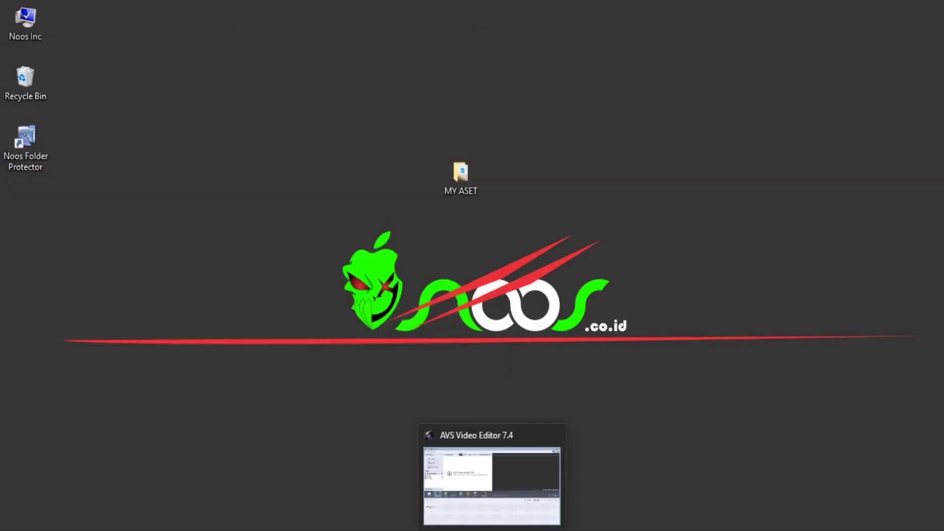
- Restore the editor and import 1cover.mp4 from the MY ASET folder into the project
left_click(496, 492)
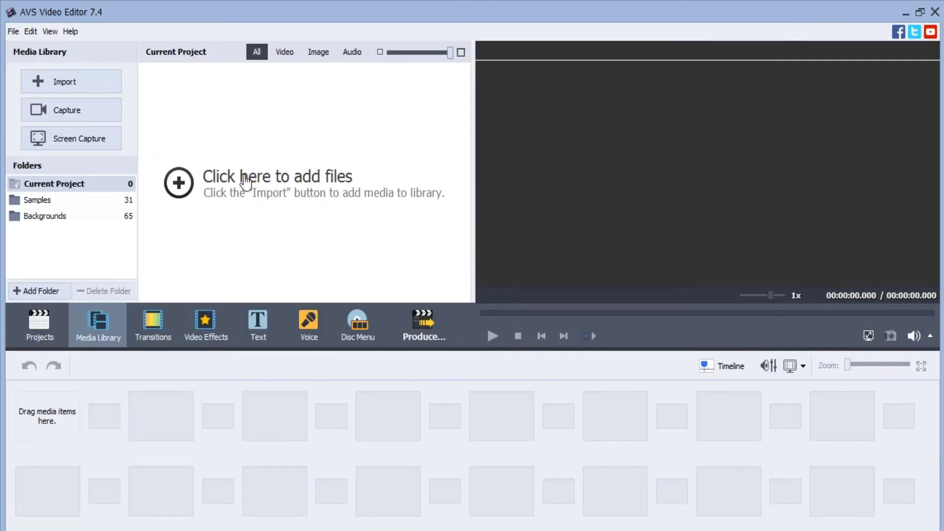
left_click(244, 175)
double_click(388, 177)
left_click(391, 211)
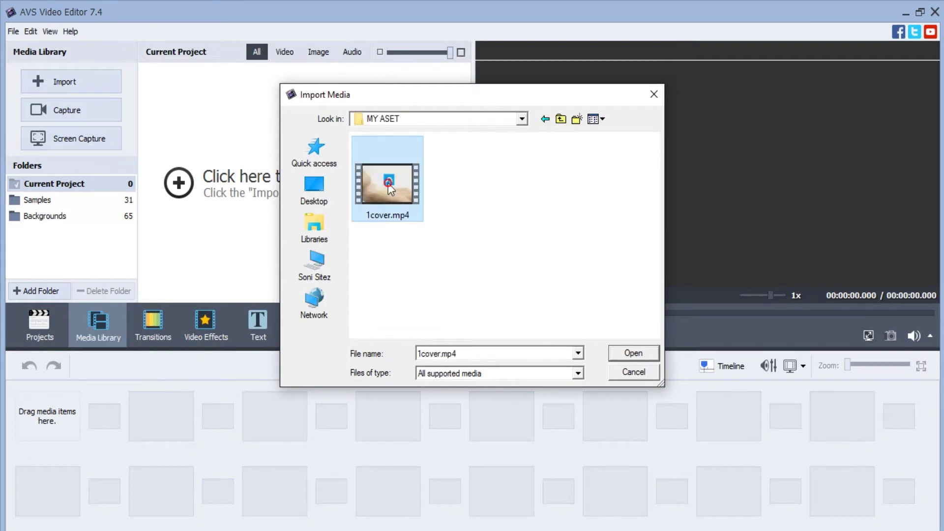
left_click(633, 353)
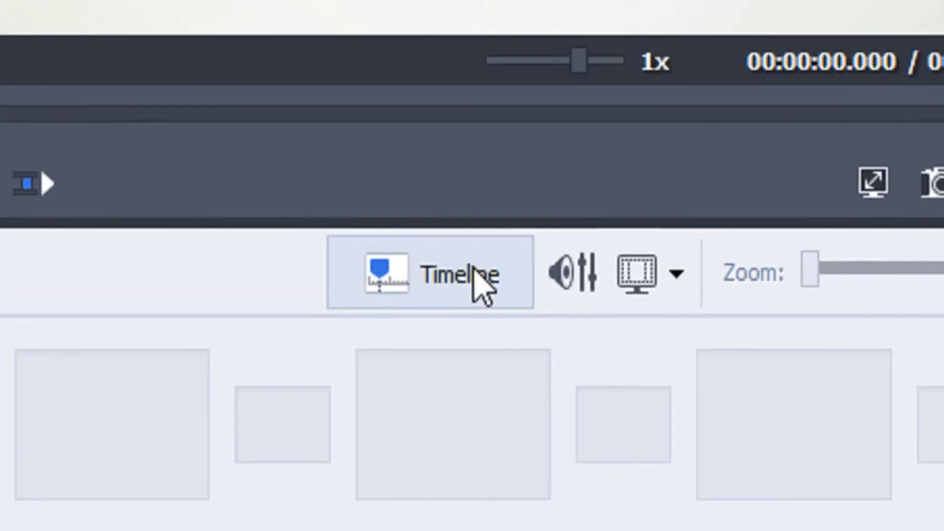
- In timeline view, place 1cover at the video track start and match the project aspect ratio to it
left_click(737, 370)
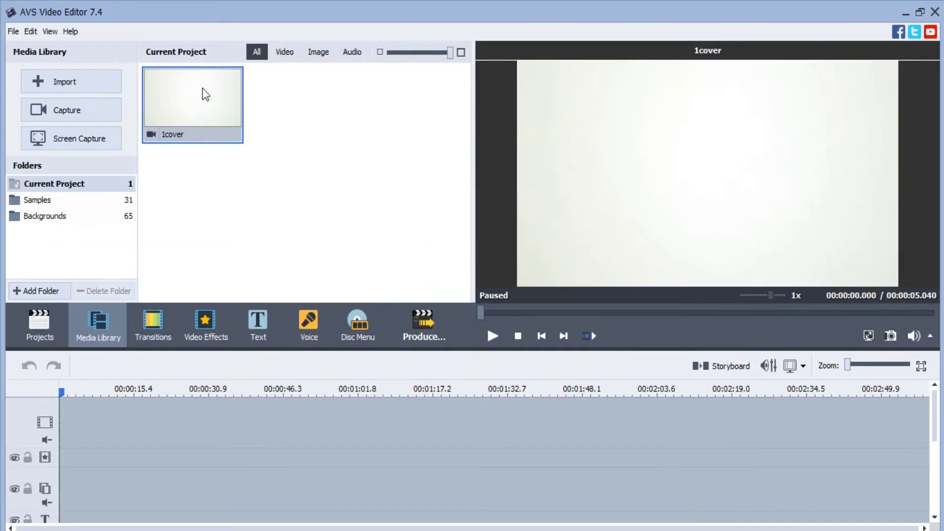
left_click_drag(206, 94, 80, 425)
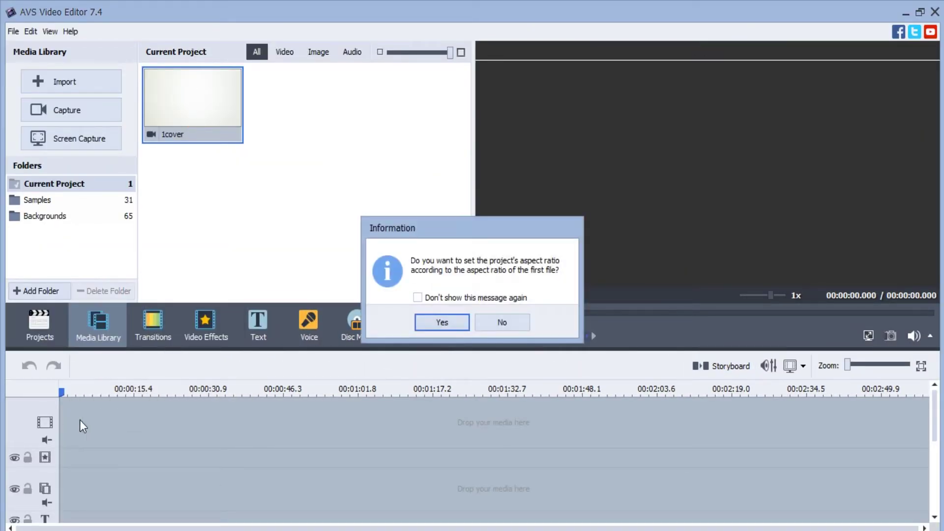
left_click(444, 332)
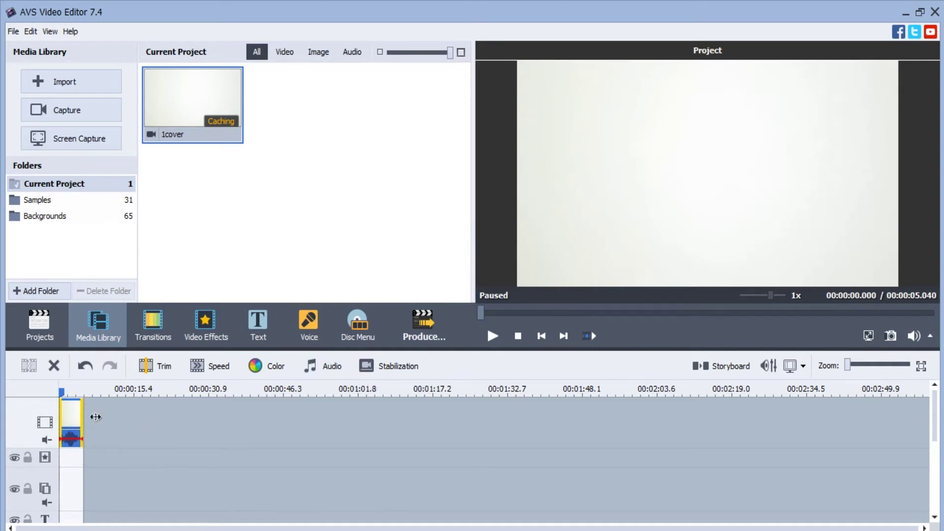
- Open the timeline clip's Audio Correction settings, expand Pitch Shift, and play the preview
right_click(68, 428)
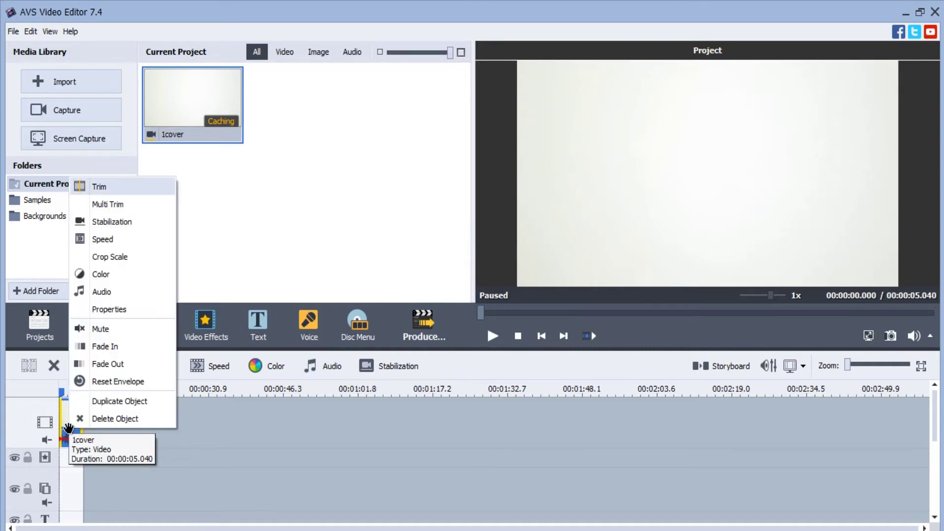
left_click(129, 291)
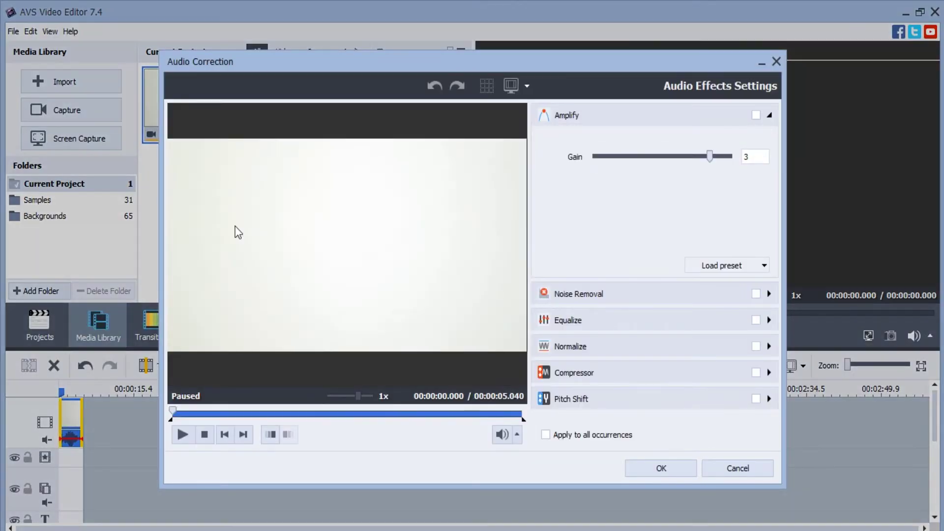
left_click(708, 404)
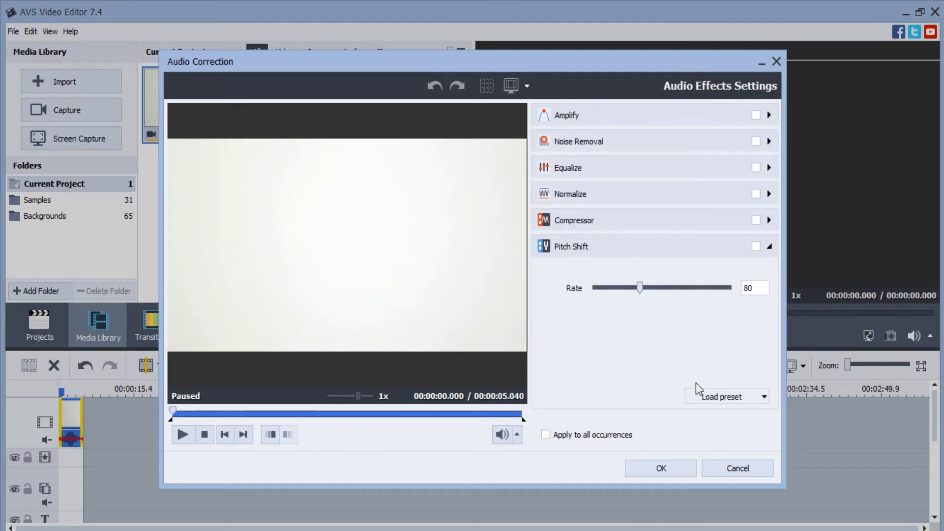
left_click(180, 442)
- Preview Pitch Shift rates of 66, 144 and 157, then lower the rate to 52
left_click_drag(639, 287, 606, 291)
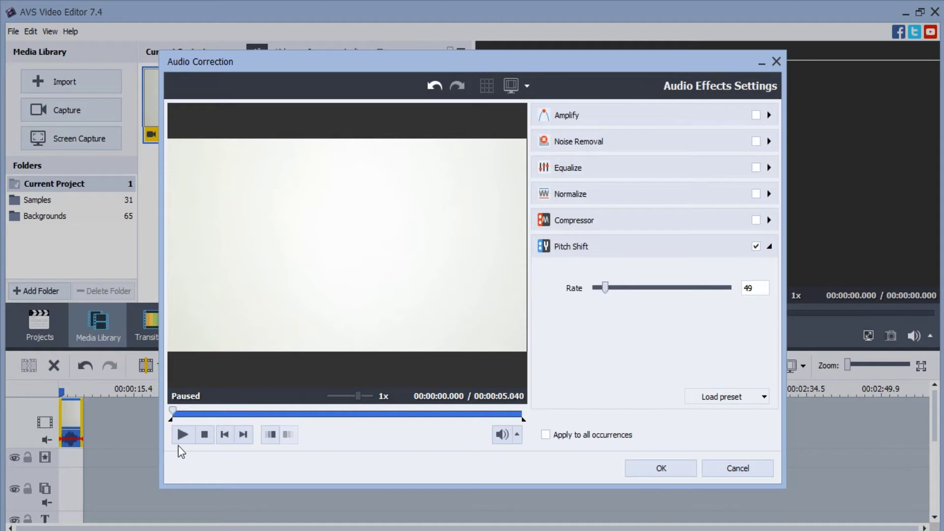
left_click(181, 437)
left_click_drag(609, 295, 716, 298)
left_click(180, 442)
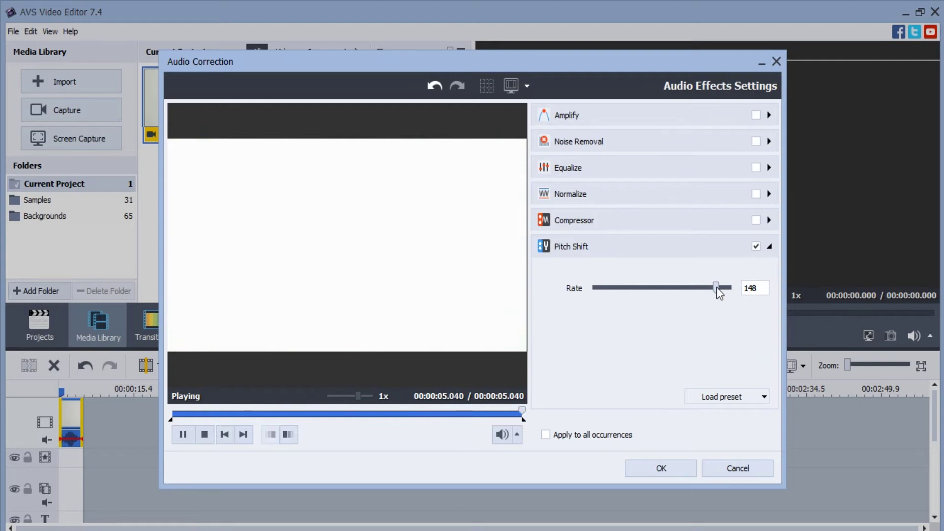
left_click_drag(717, 289, 727, 291)
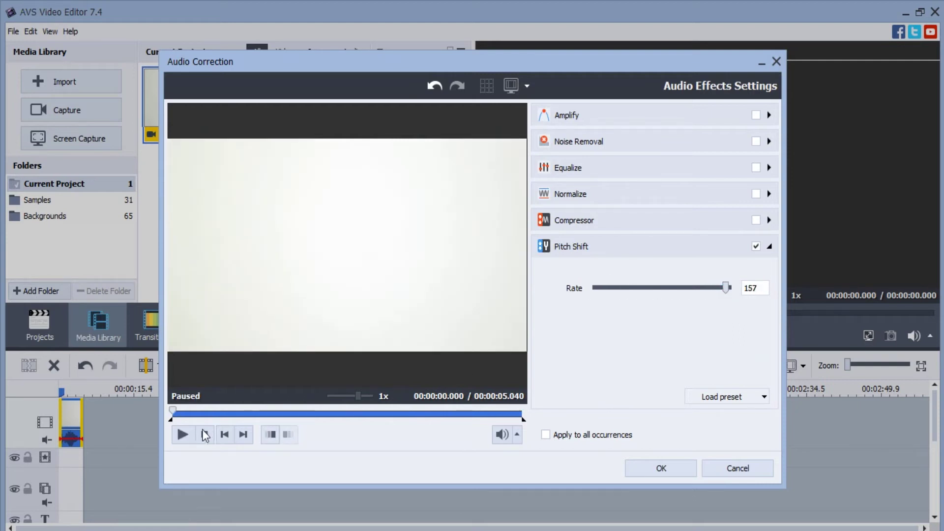
left_click(183, 434)
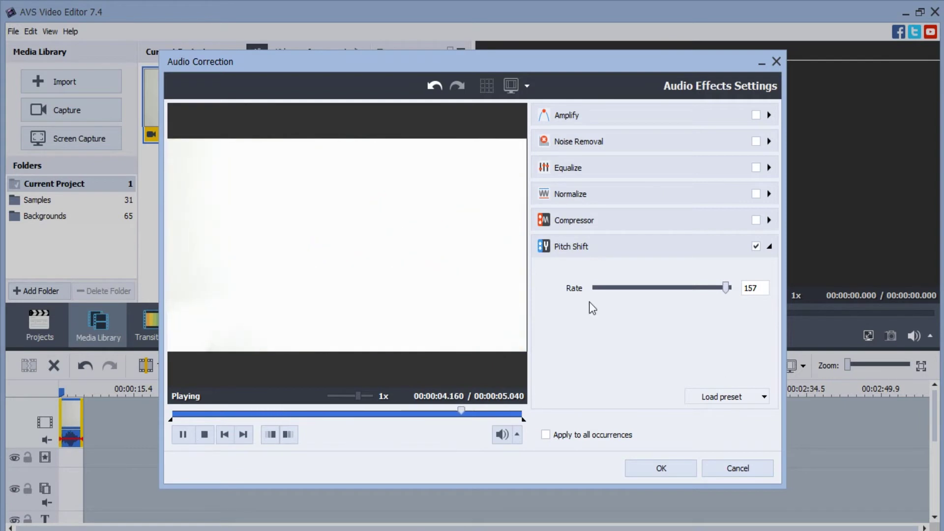
left_click_drag(726, 288, 594, 290)
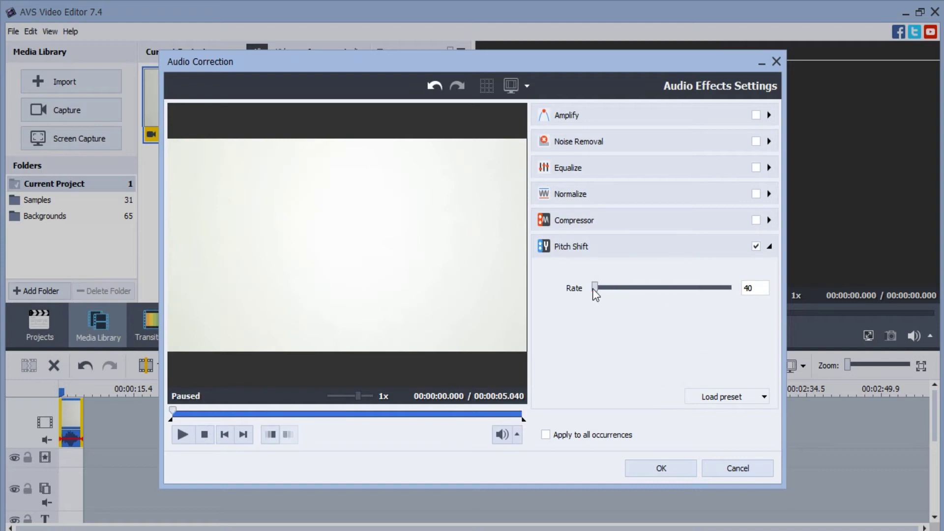
- Raise the Pitch Shift rate to 44 then 48, and replay the preview from the start
left_click(181, 441)
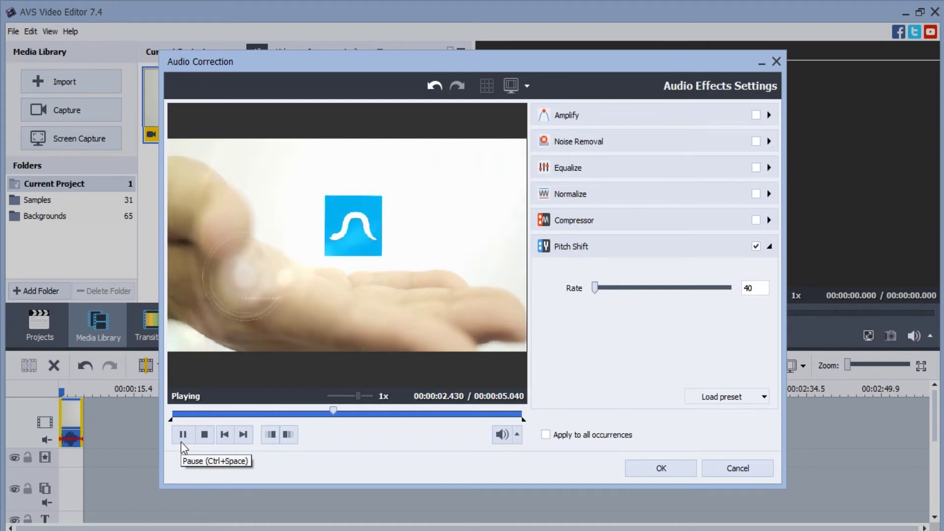
left_click_drag(595, 287, 599, 288)
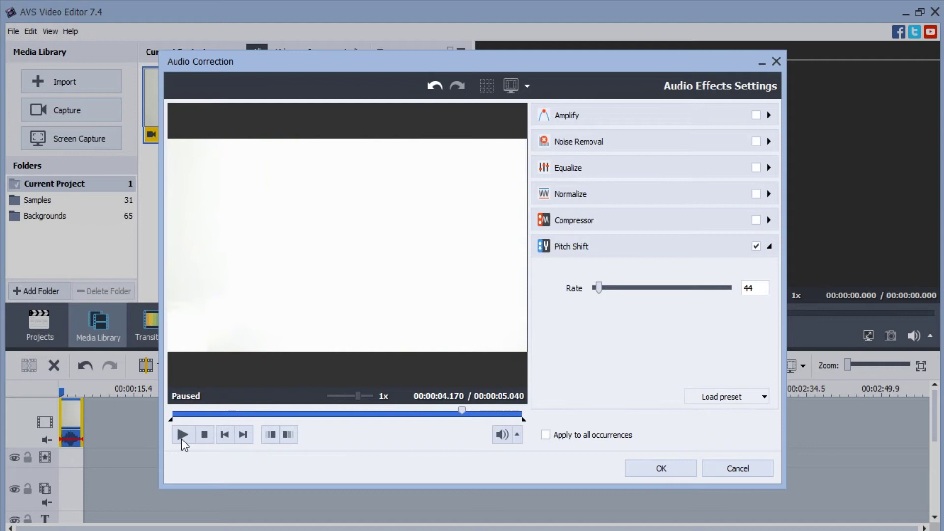
left_click(183, 435)
left_click(605, 289)
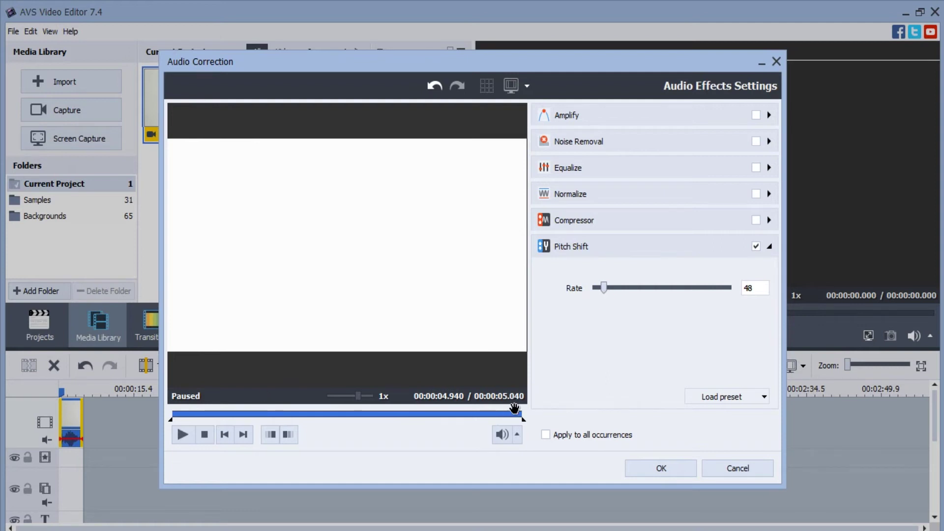
left_click_drag(515, 411, 171, 412)
left_click(188, 439)
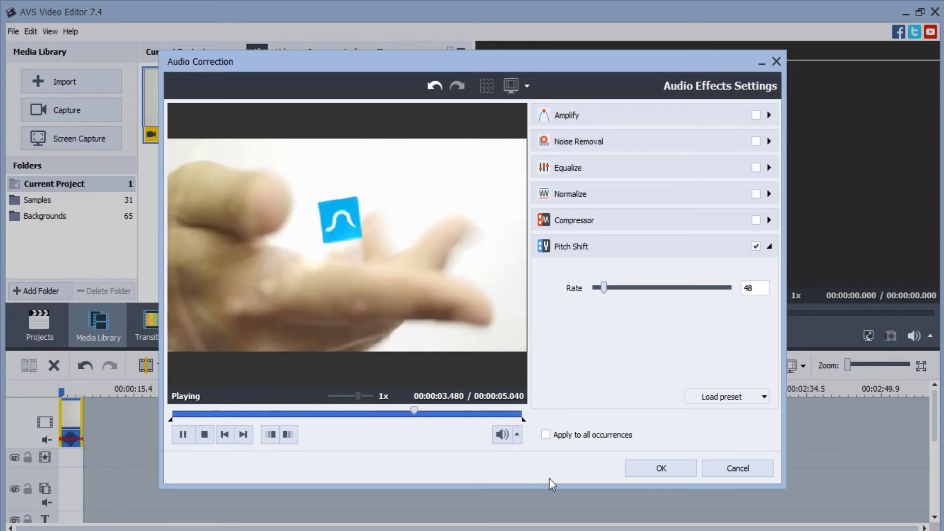
- Apply the audio correction and start producing the video as a file
left_click(671, 464)
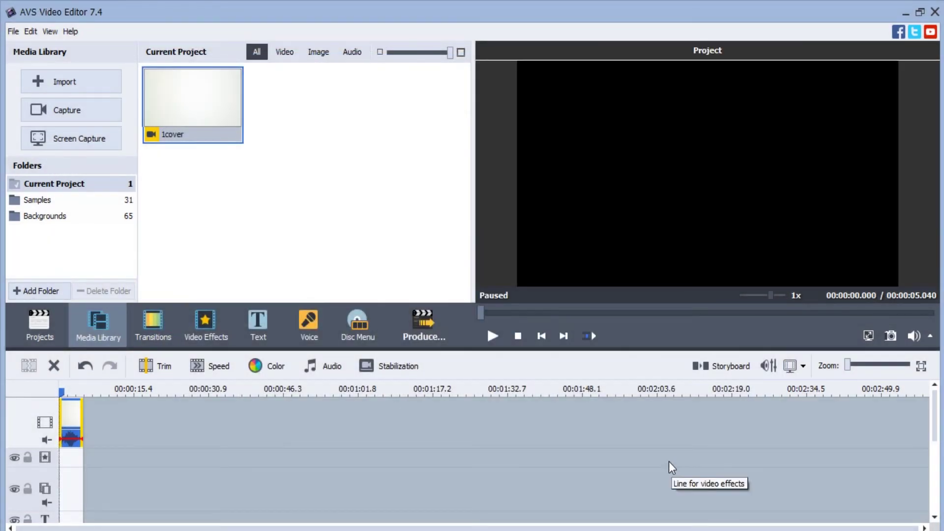
left_click(426, 323)
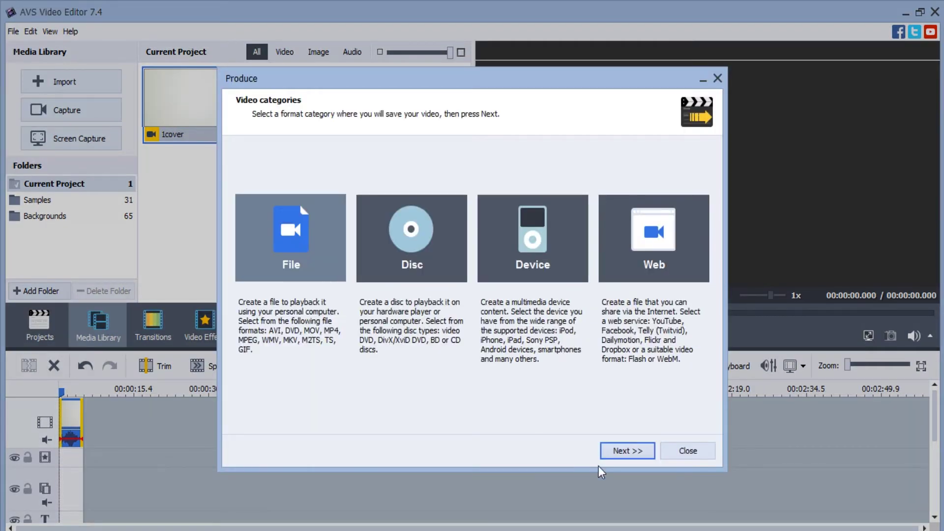
left_click(627, 451)
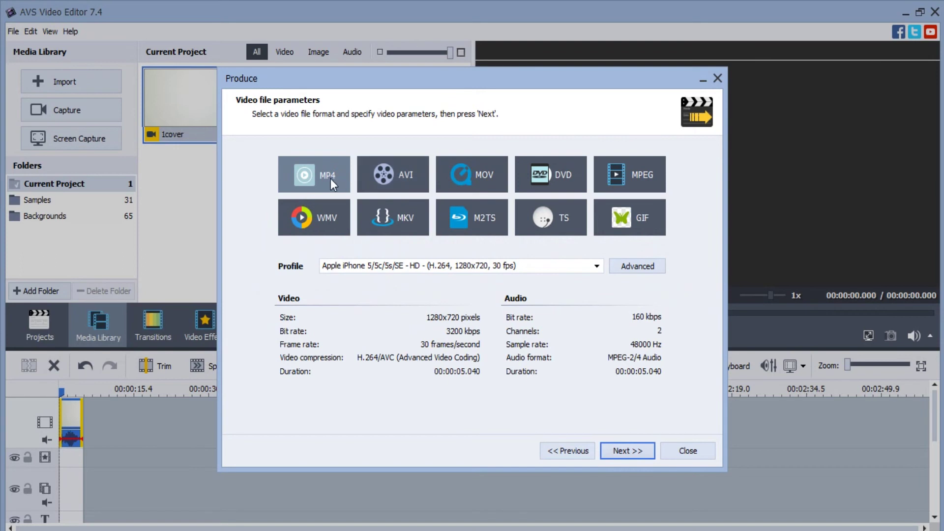
- Choose the MP4 Video for Android 800x480 output profile
left_click(594, 266)
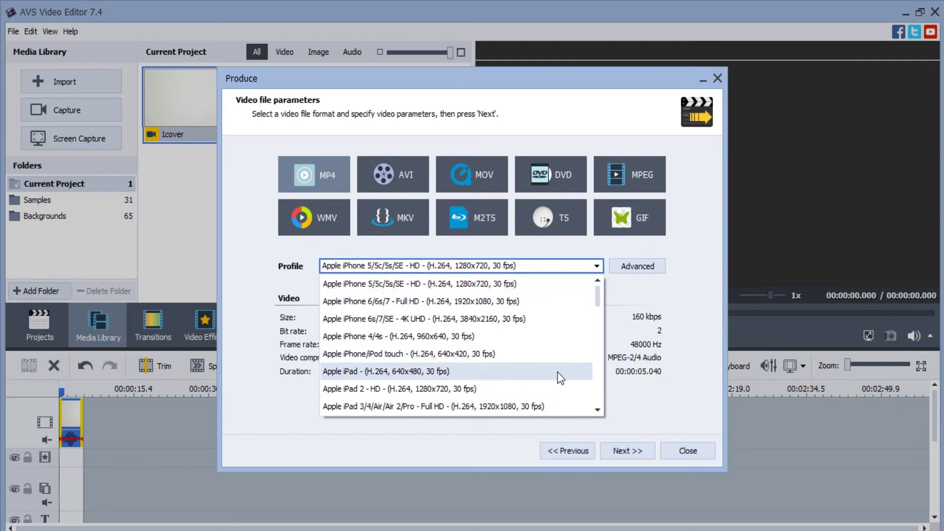
left_click_drag(598, 306, 599, 345)
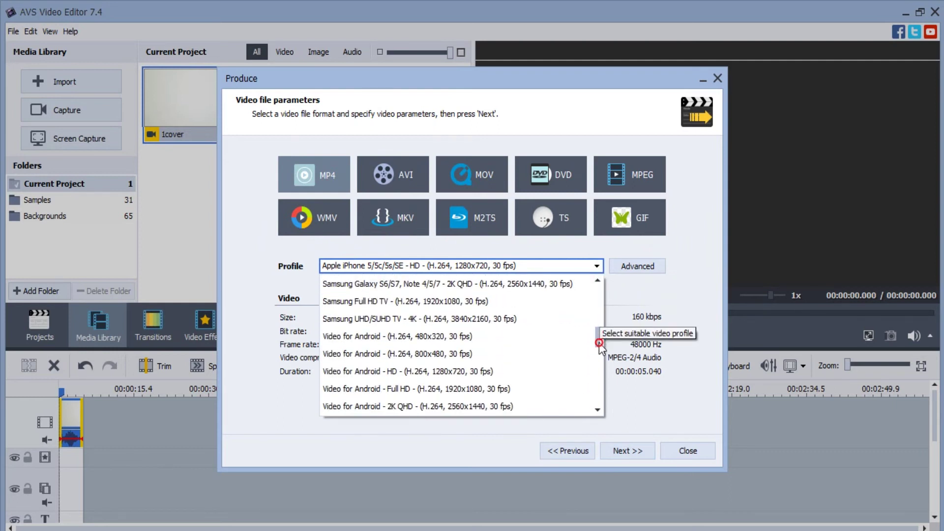
left_click(516, 351)
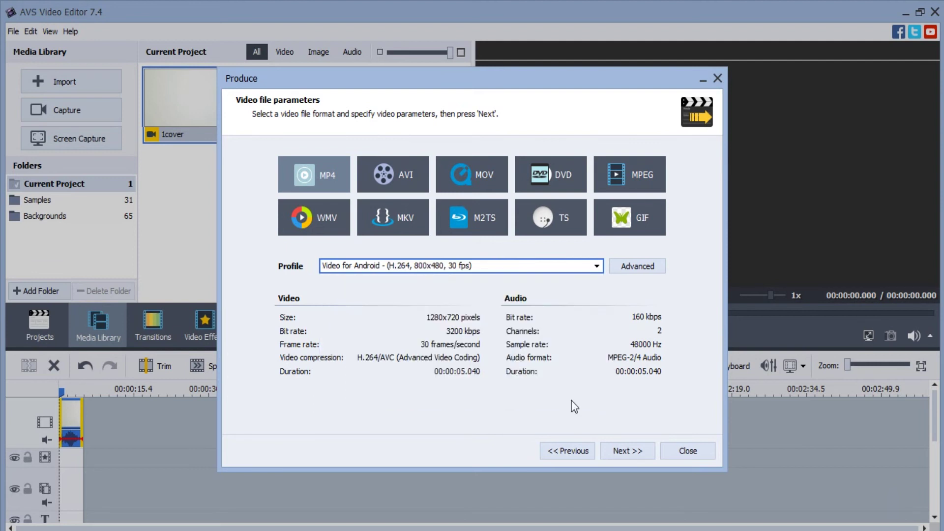
- Name the output 'Chipmunk Pitch Audio' in the Desktop folder and create the movie
left_click(627, 450)
double_click(582, 214)
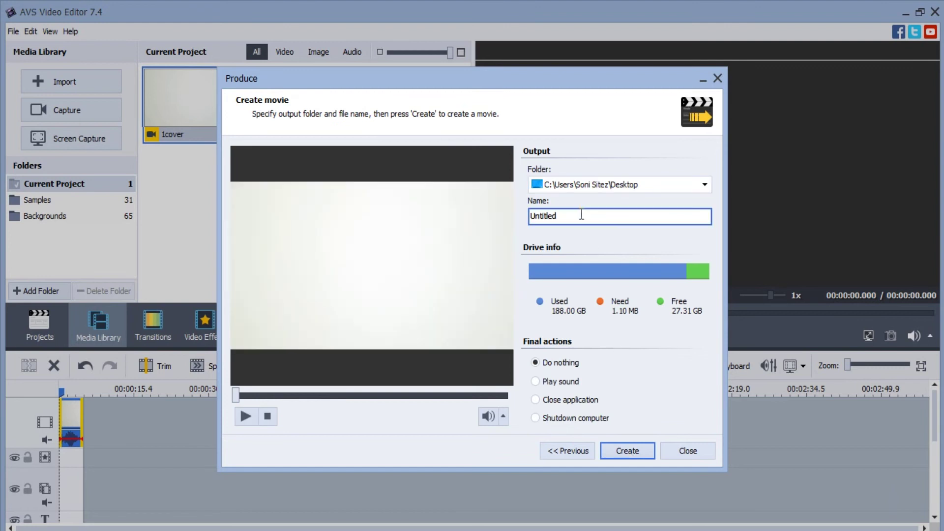
type("Chipmunk Pitch Audio")
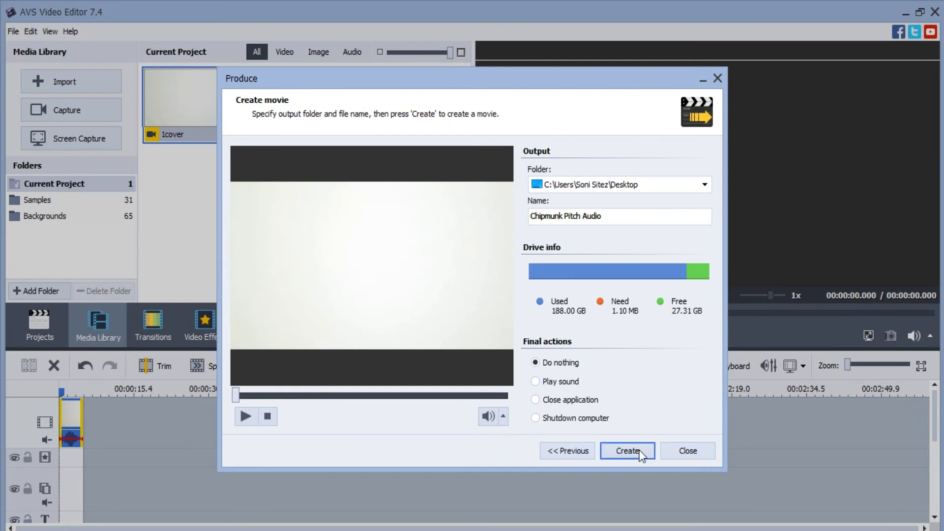
left_click(639, 450)
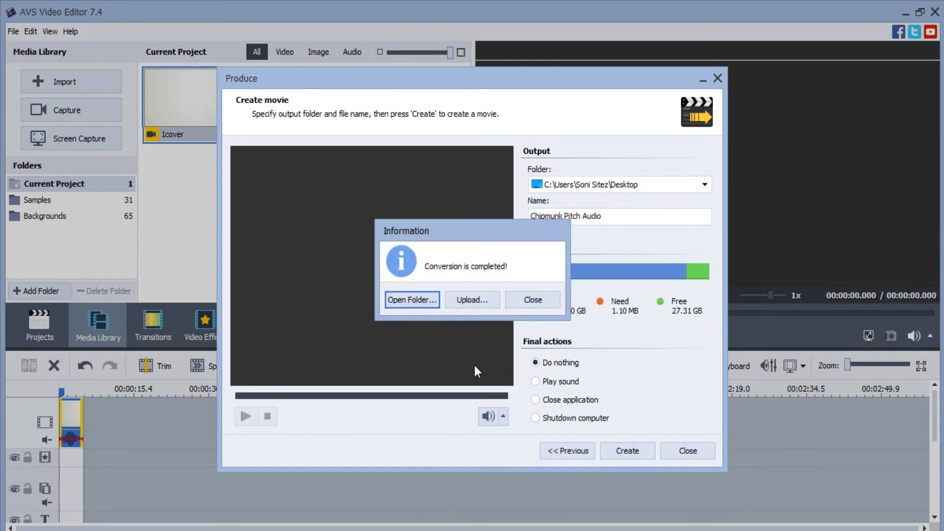
- Open the Desktop output folder, check Chipmunk Pitch Audio.mp4 is there, then close it
left_click(433, 295)
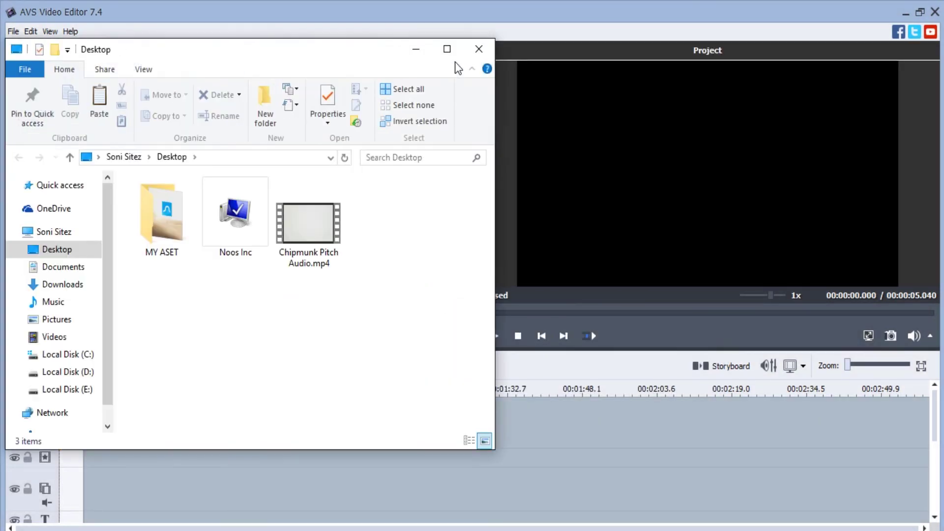
left_click(448, 50)
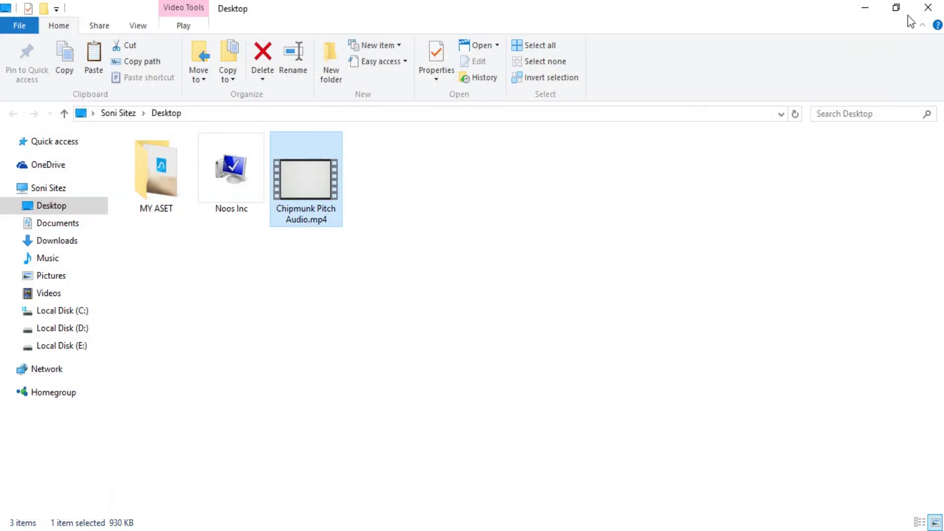
left_click(927, 13)
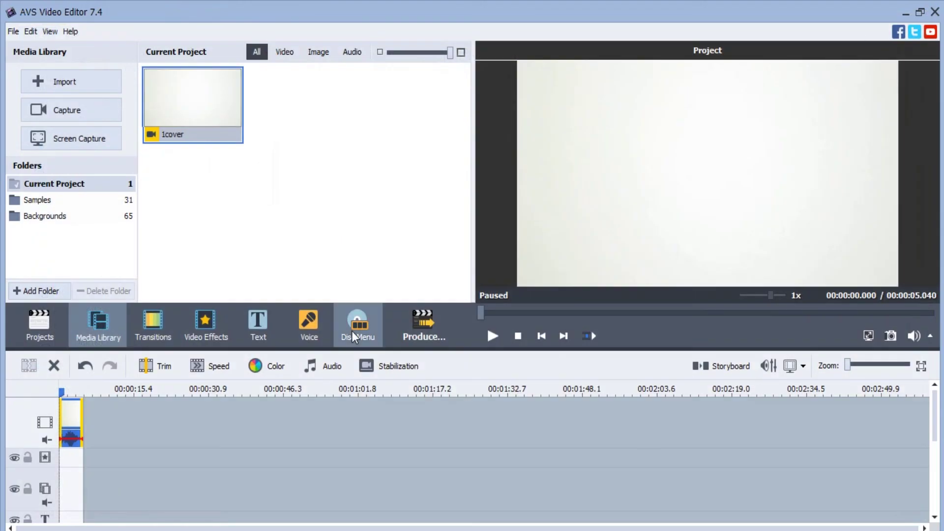